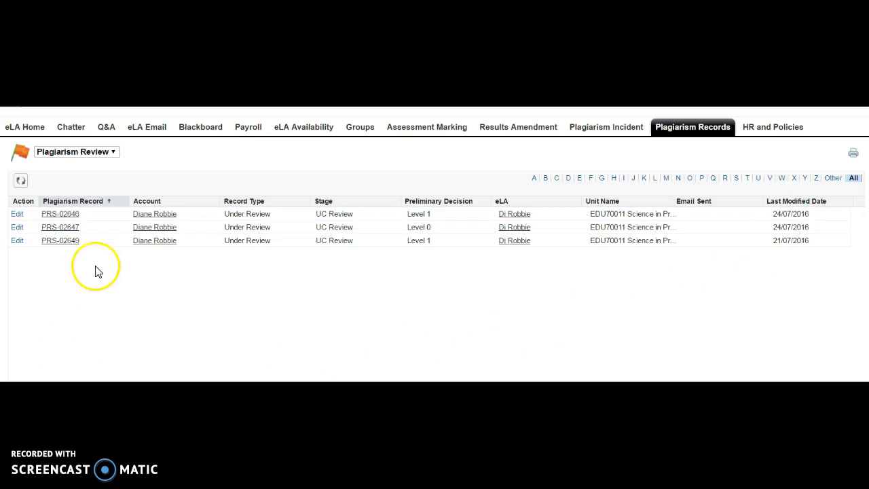
pyautogui.click(60, 215)
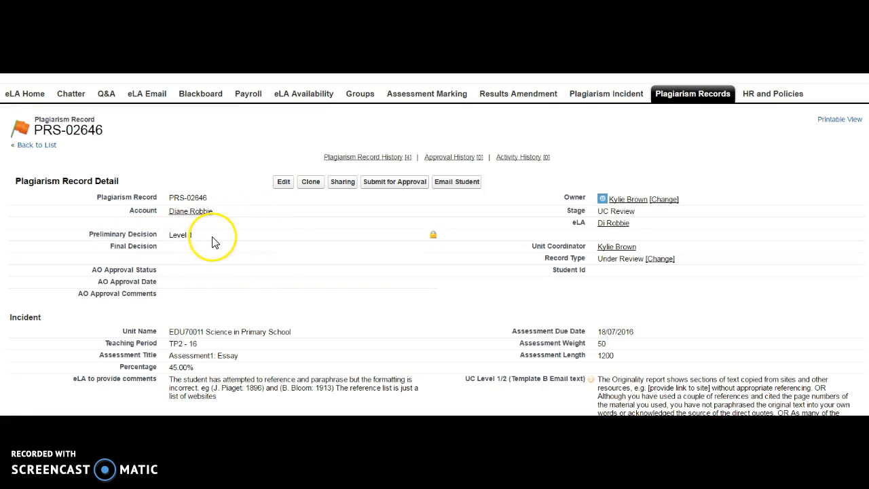
pyautogui.scroll(-2, 212, 242)
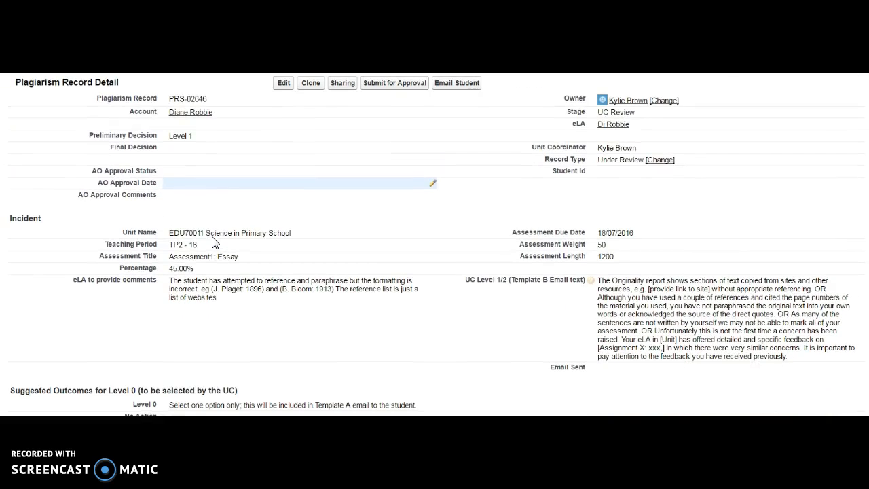
pyautogui.scroll(-1, 262, 244)
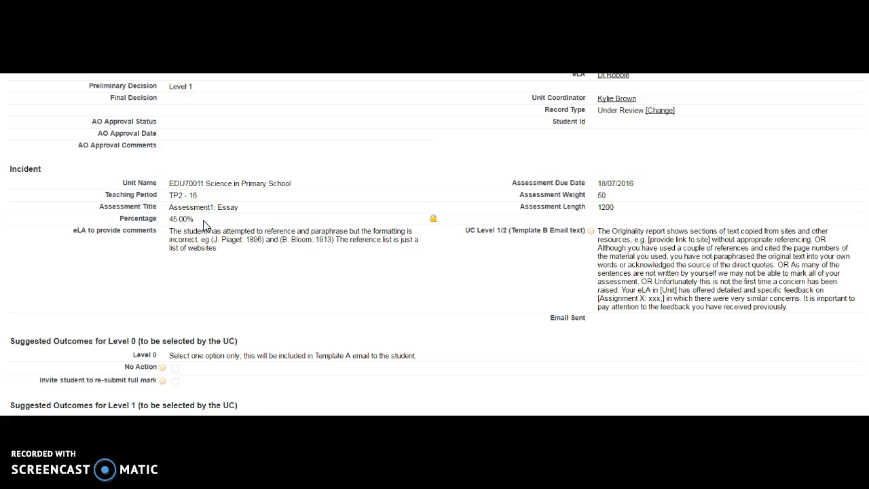
pyautogui.scroll(-1, 204, 224)
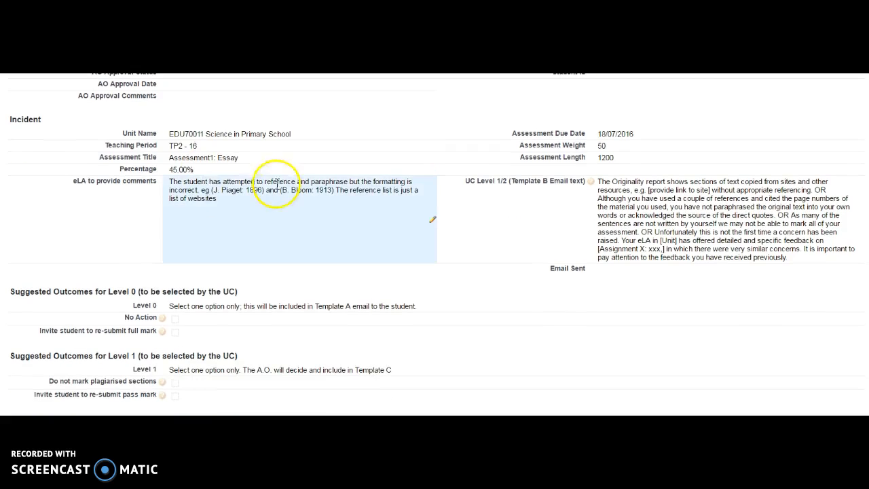
pyautogui.scroll(-2, 259, 207)
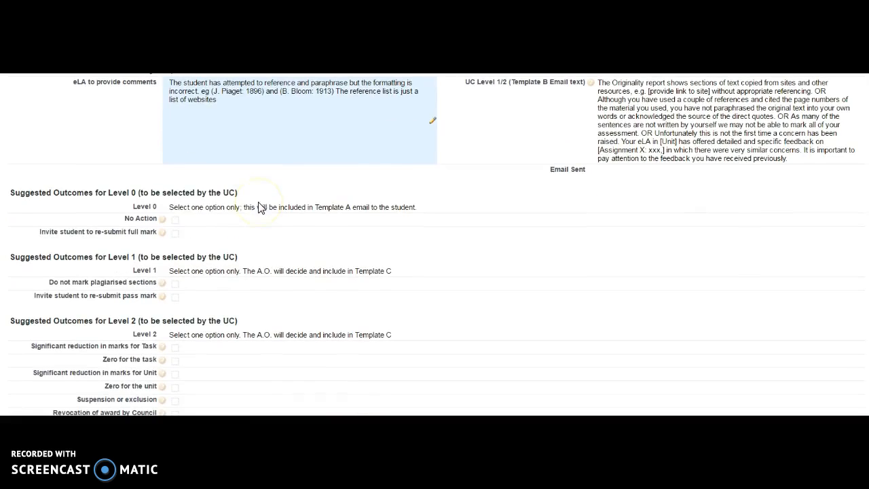
pyautogui.scroll(-1, 171, 212)
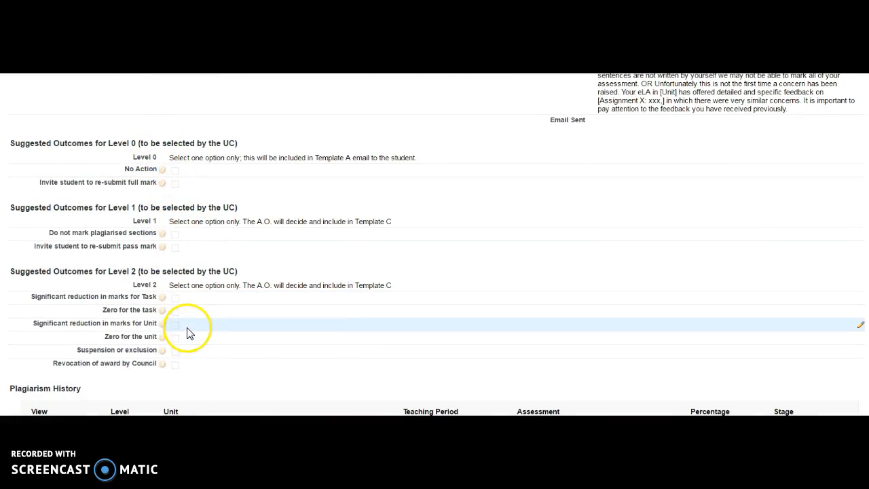
pyautogui.scroll(-2, 187, 331)
pyautogui.scroll(-1, 210, 307)
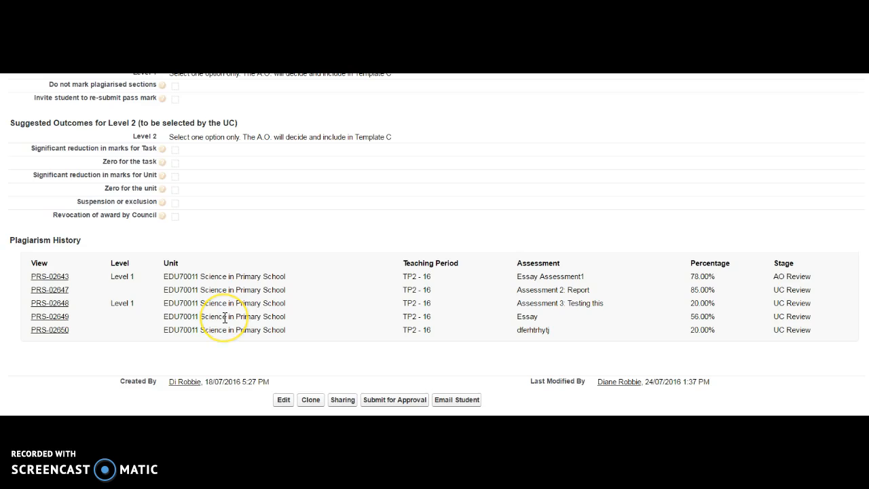
pyautogui.scroll(5, 225, 317)
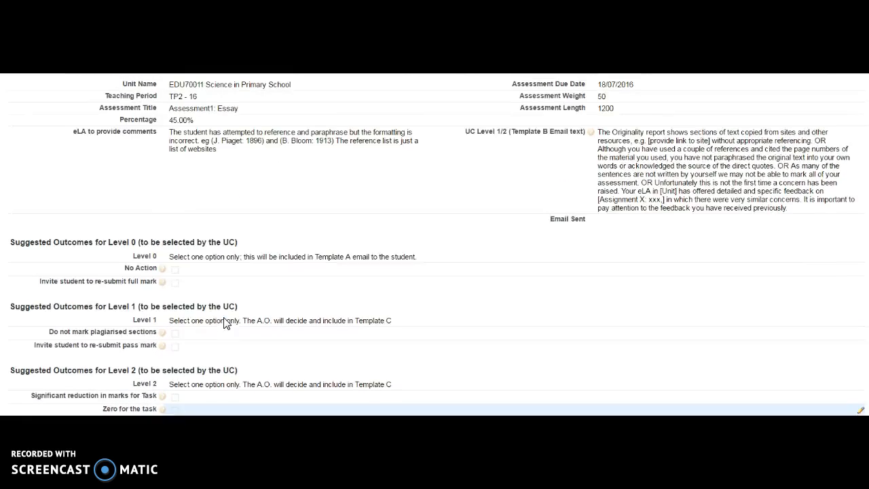
pyautogui.scroll(2, 226, 324)
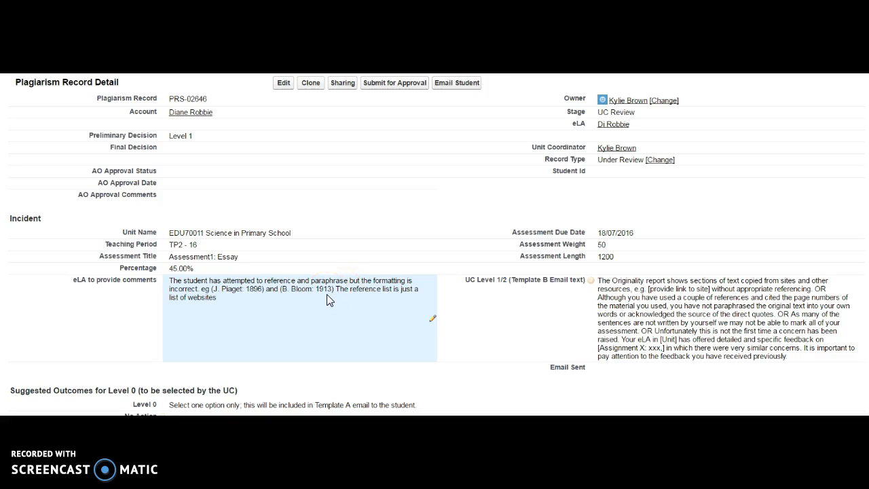
# - Consult the Plagiarism Matrix article in Q&A for guidance on determining plagiarism levels 0, 1 and 2
pyautogui.click(283, 362)
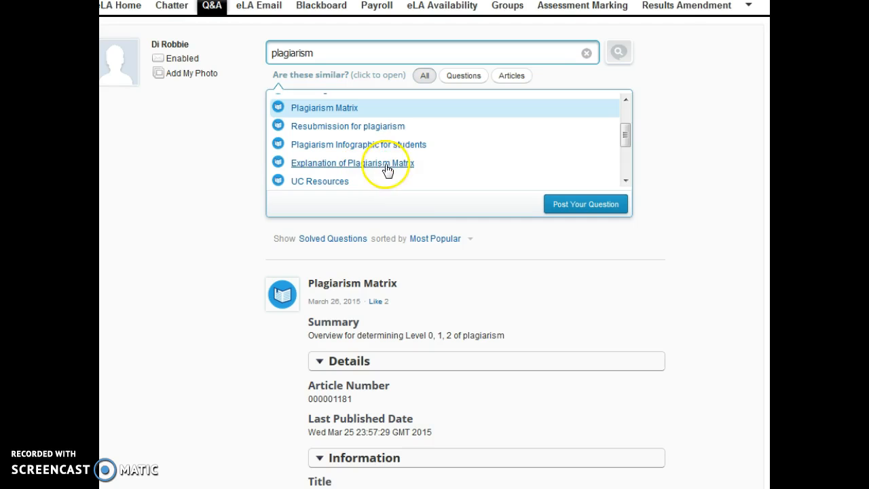
pyautogui.scroll(-9, 550, 299)
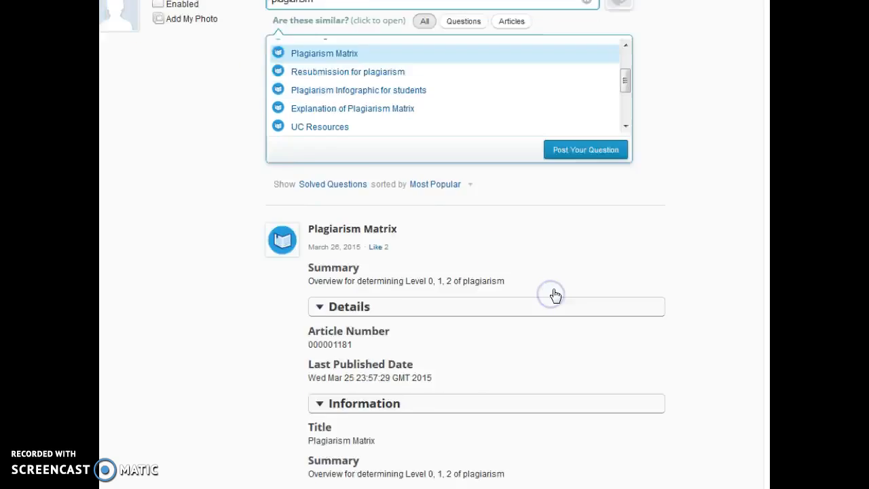
pyautogui.scroll(-1, 745, 209)
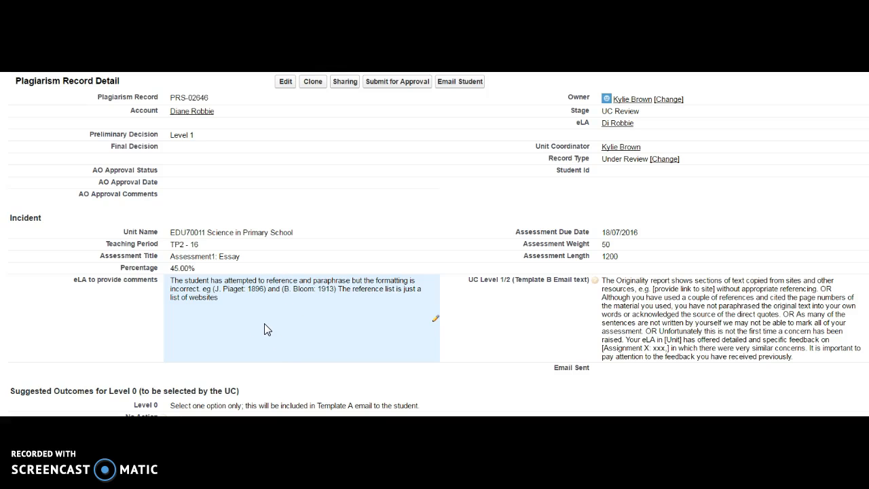
pyautogui.scroll(-3, 266, 329)
pyautogui.scroll(1, 265, 329)
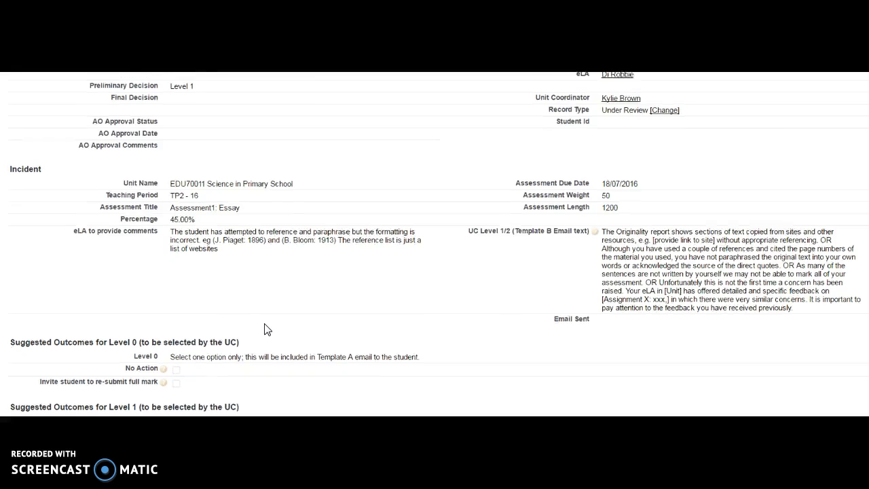
pyautogui.scroll(2, 265, 330)
pyautogui.click(181, 149)
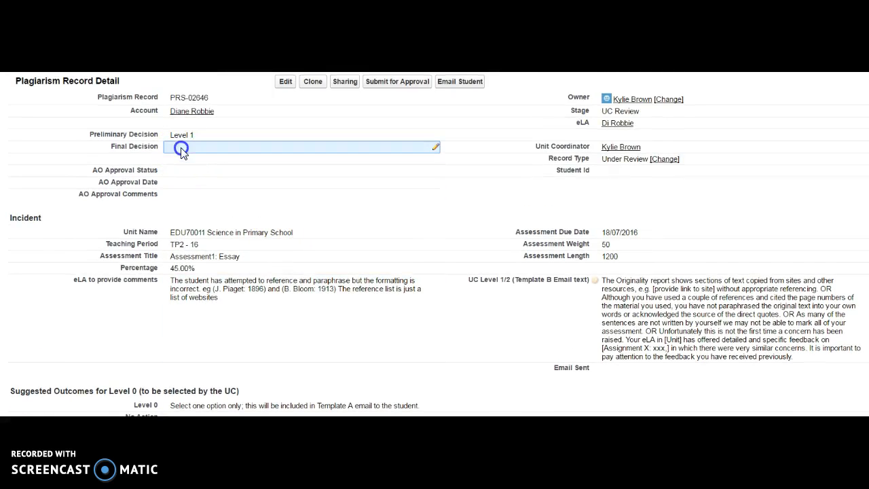
pyautogui.doubleClick(181, 148)
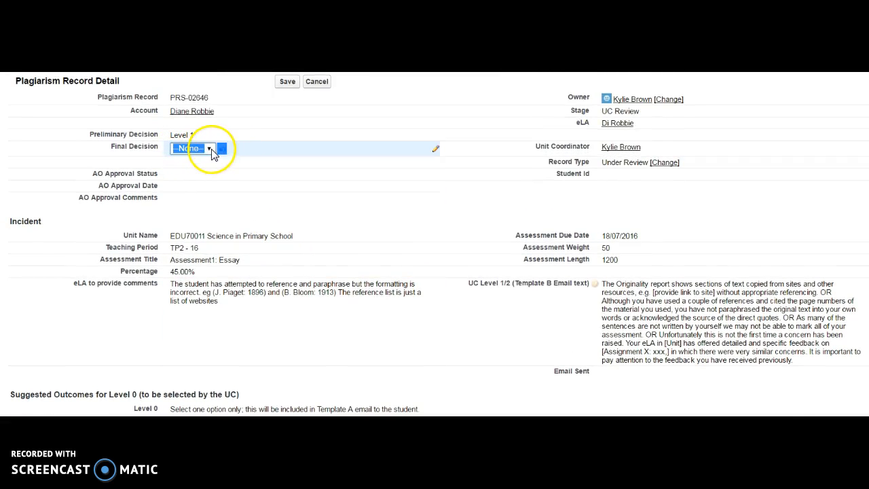
pyautogui.click(211, 149)
pyautogui.click(195, 170)
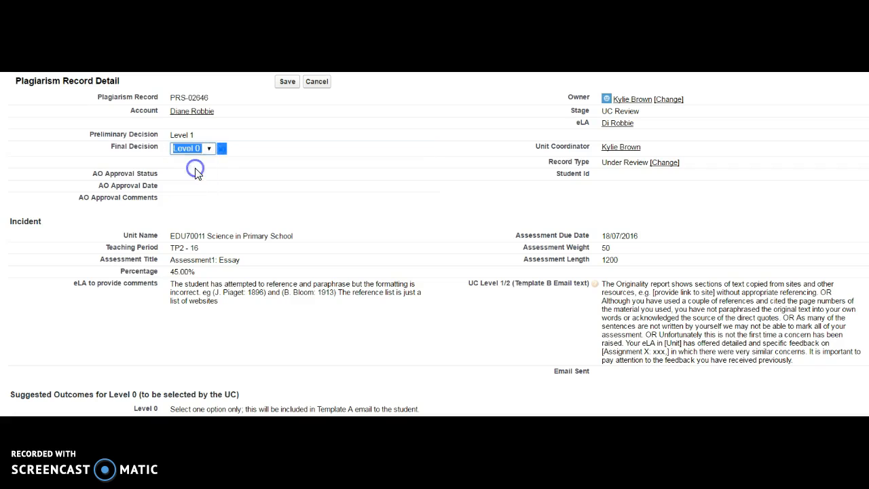
pyautogui.click(287, 82)
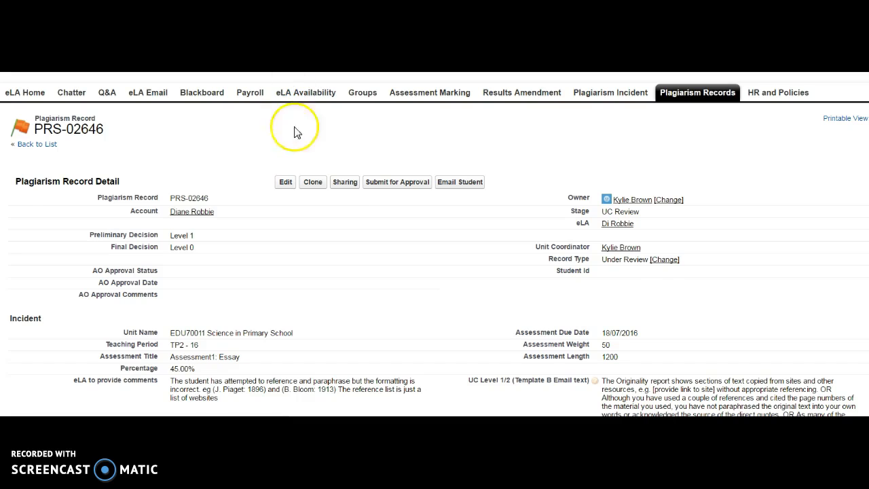
# - Email the student the Level 0 Plagiarism (Template A) message from the record and close the email window
pyautogui.scroll(-1, 246, 262)
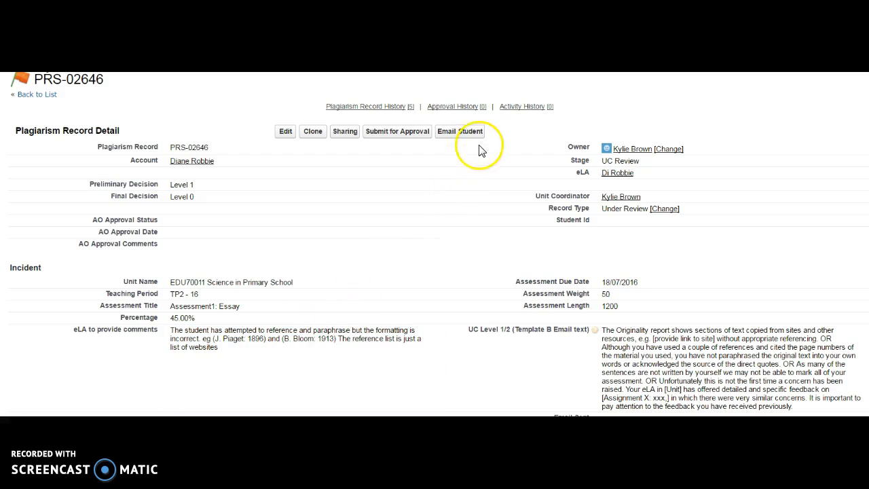
pyautogui.click(460, 131)
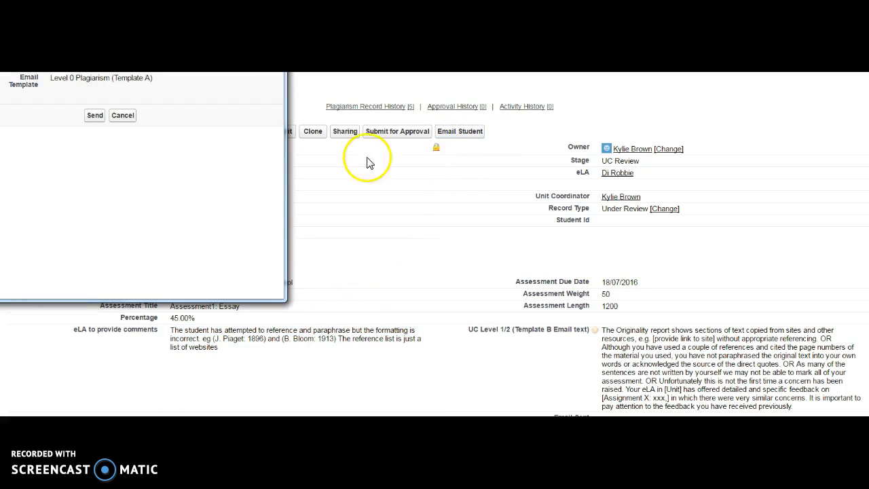
pyautogui.moveTo(195, 0); pyautogui.dragTo(281, 89)
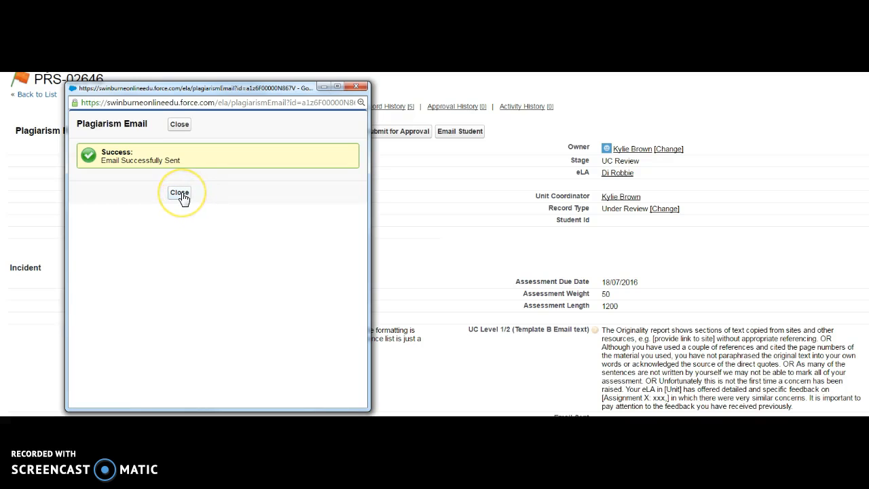
pyautogui.click(180, 194)
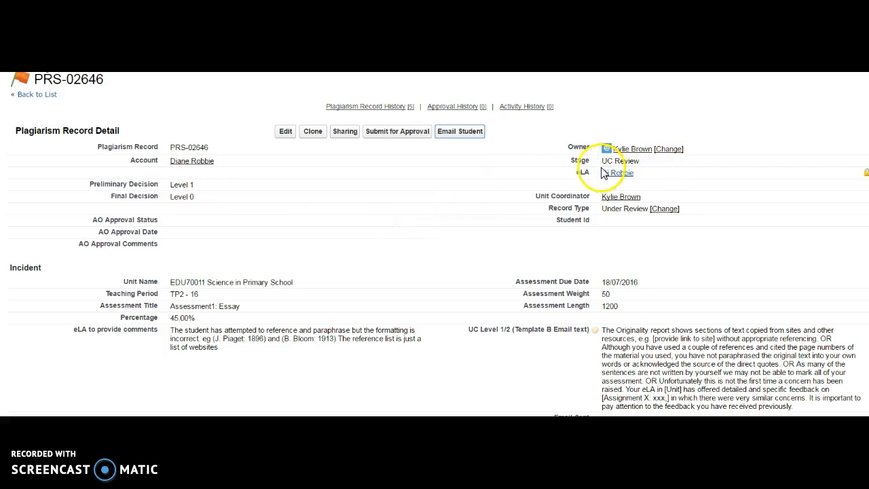
pyautogui.doubleClick(647, 164)
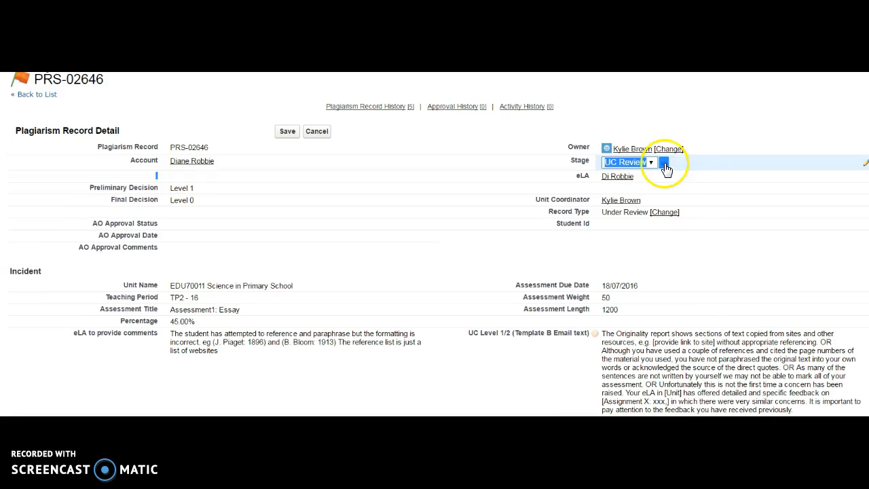
pyautogui.click(652, 163)
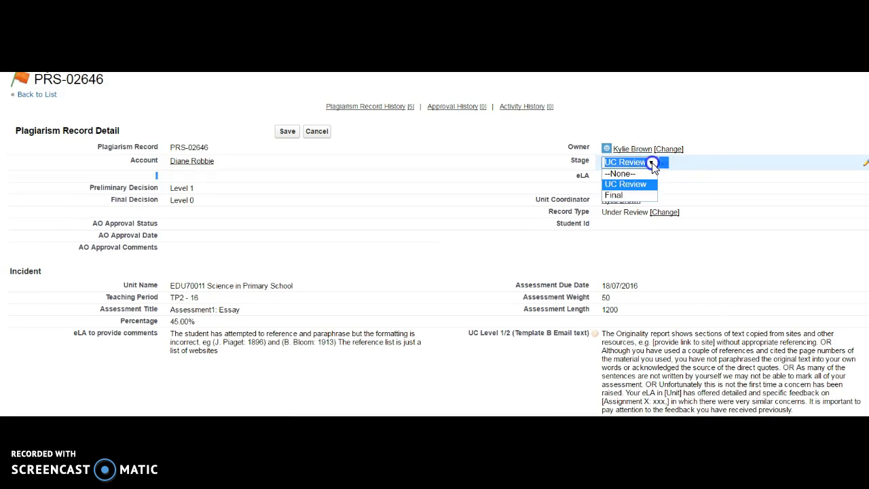
pyautogui.click(636, 195)
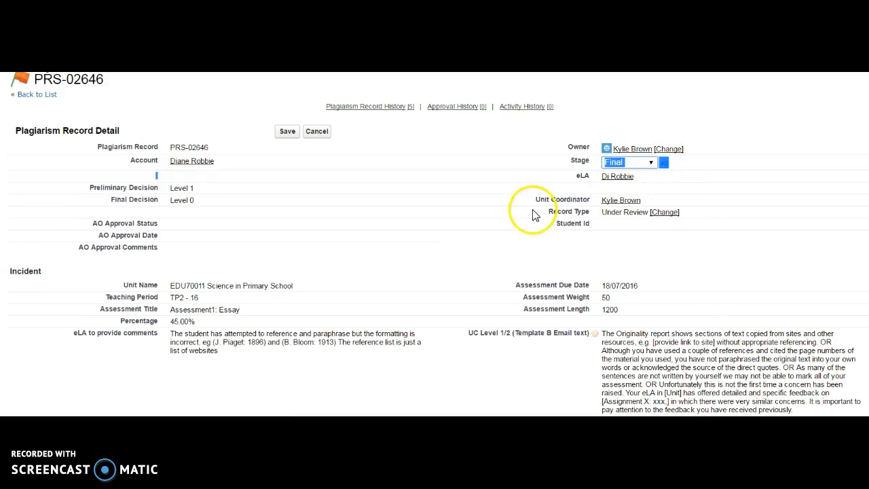
pyautogui.click(287, 133)
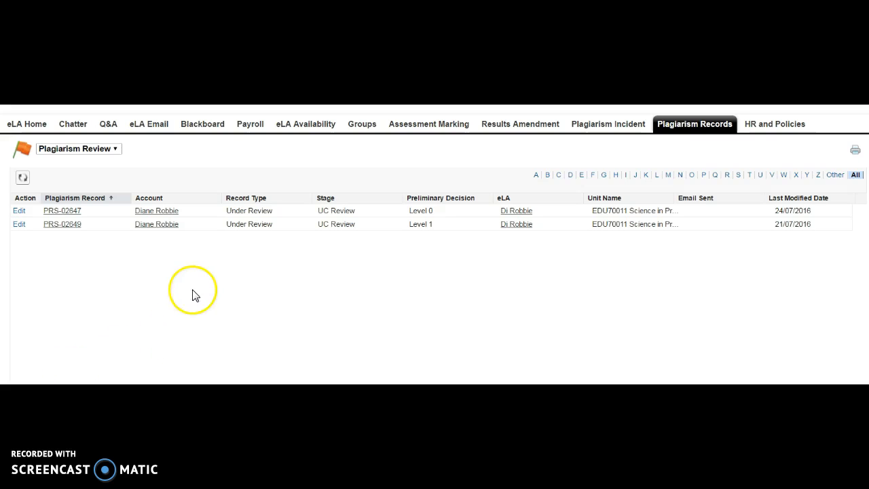
pyautogui.click(73, 212)
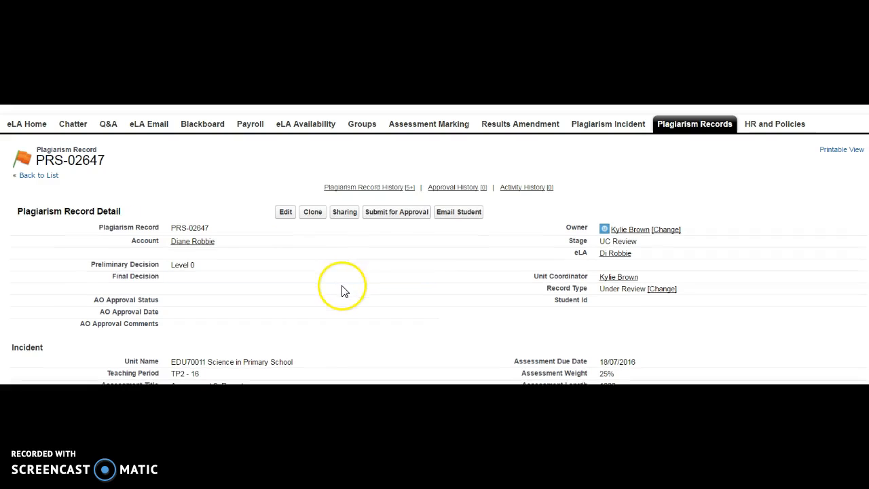
pyautogui.scroll(-1, 343, 290)
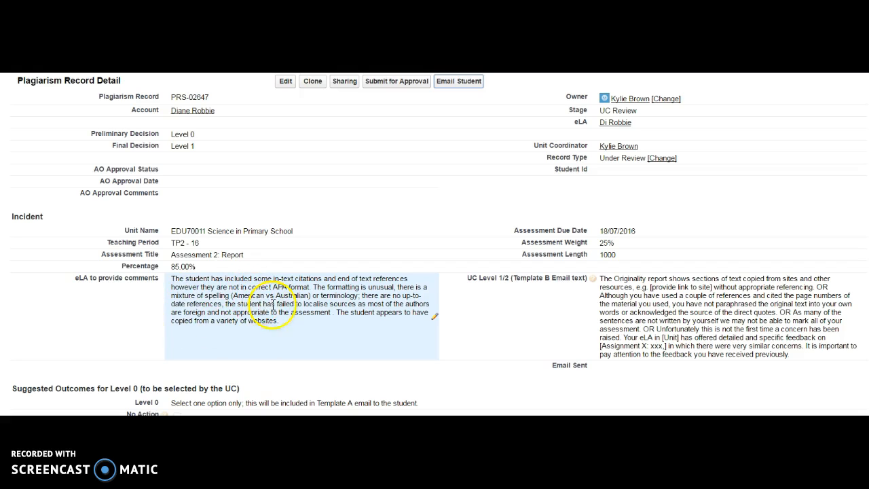
pyautogui.scroll(-1, 288, 305)
pyautogui.scroll(-6, 288, 305)
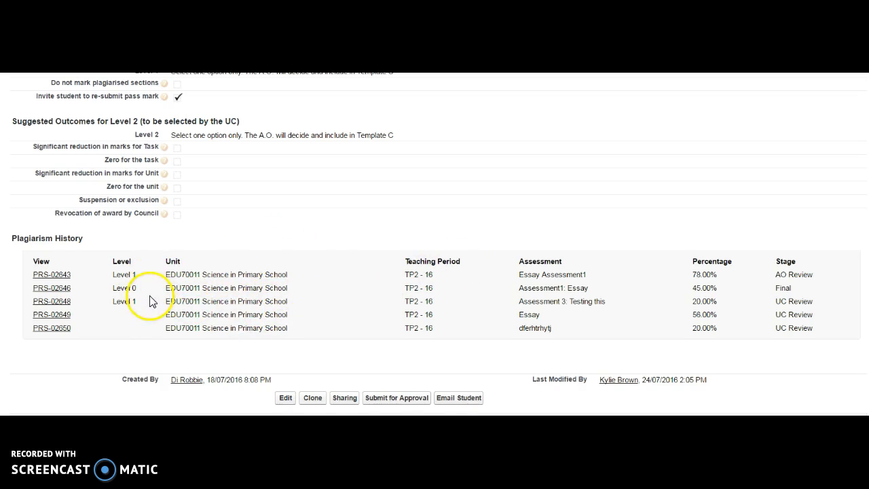
pyautogui.scroll(1, 204, 292)
pyautogui.scroll(5, 208, 300)
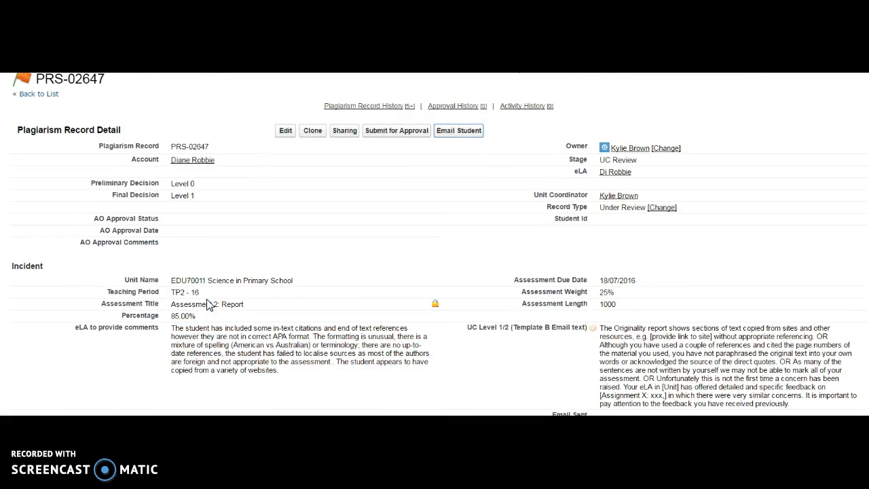
pyautogui.click(211, 196)
pyautogui.doubleClick(211, 196)
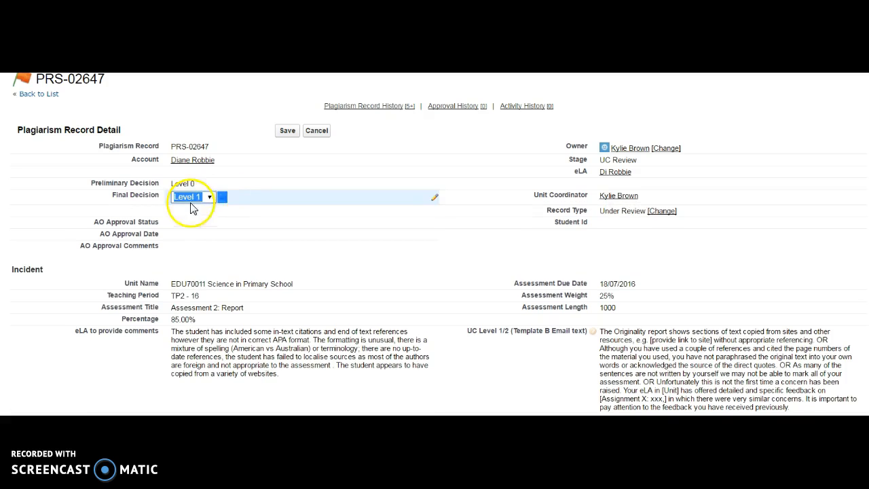
pyautogui.click(210, 197)
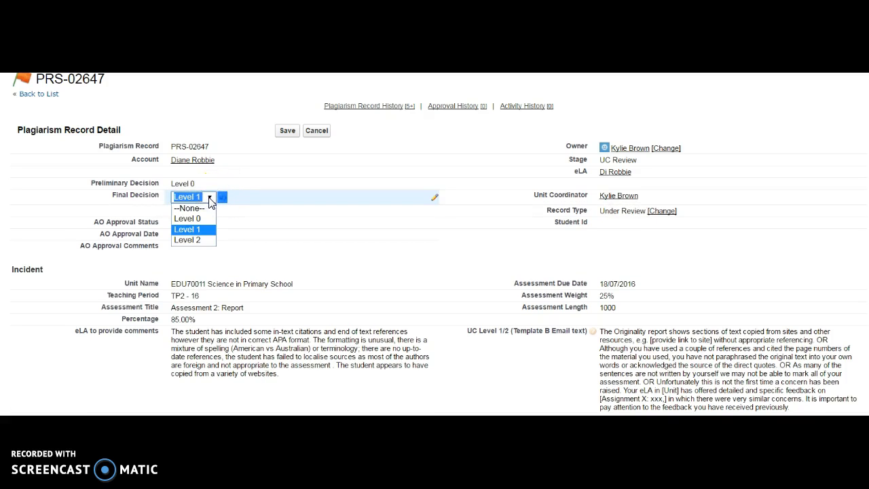
pyautogui.click(205, 231)
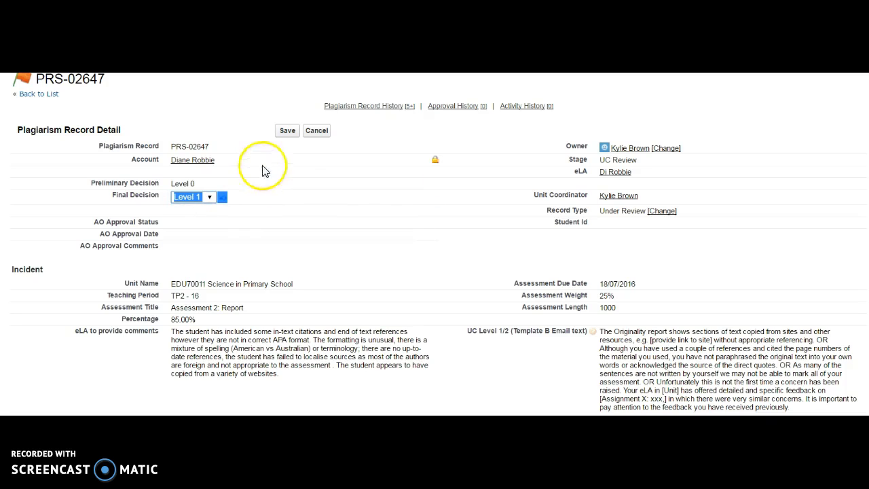
pyautogui.click(289, 132)
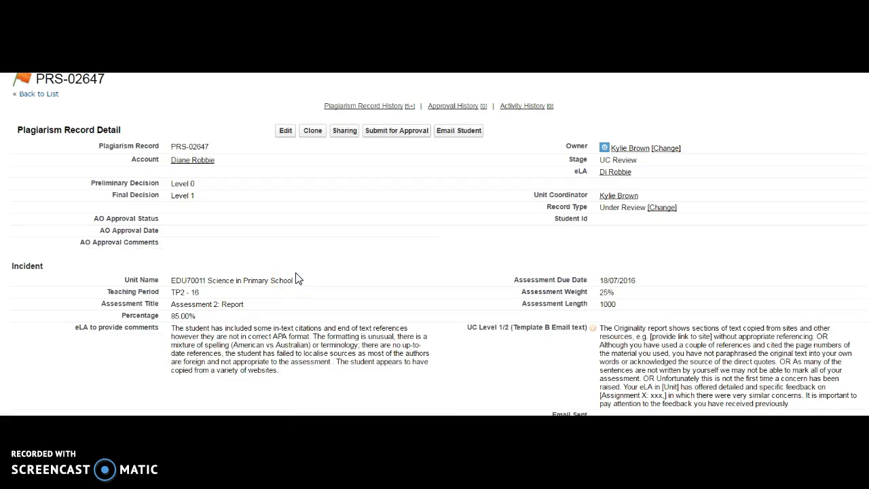
pyautogui.scroll(-1, 296, 279)
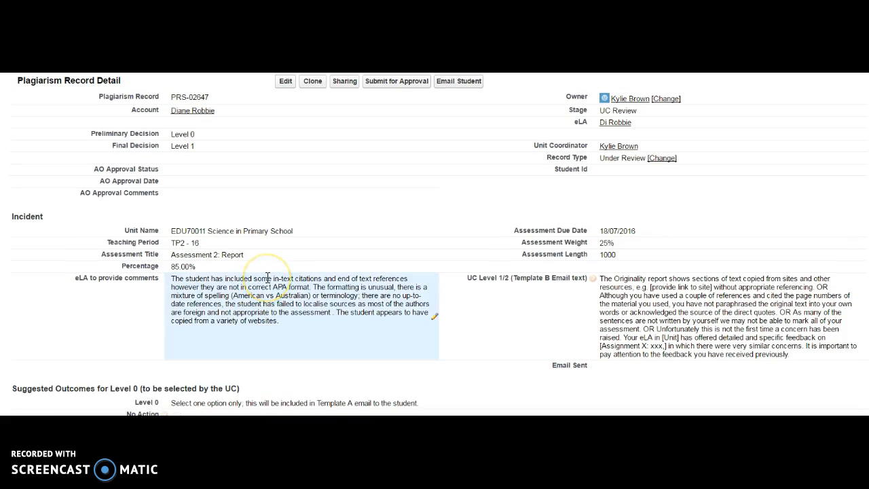
pyautogui.scroll(1, 267, 277)
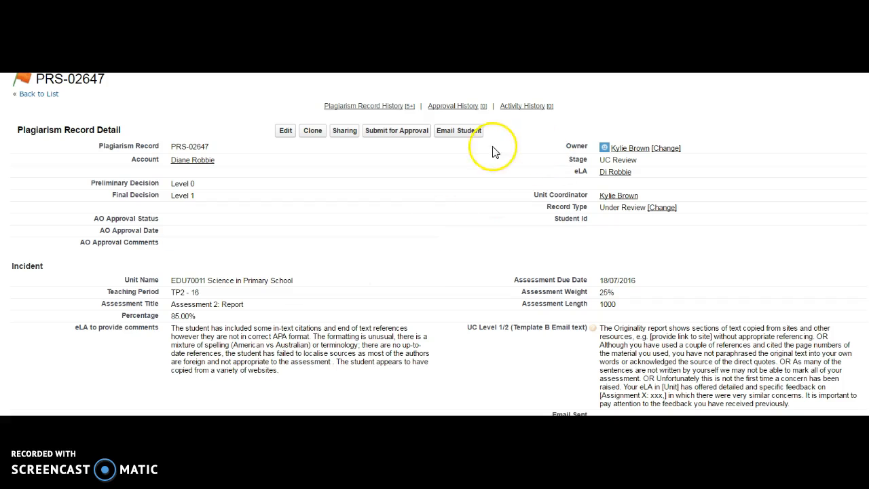
# - Start the Template B email to the student and replace "e.g. [provide link to site] without appropriate referencing." in its custom text with a paragraph break
pyautogui.click(465, 133)
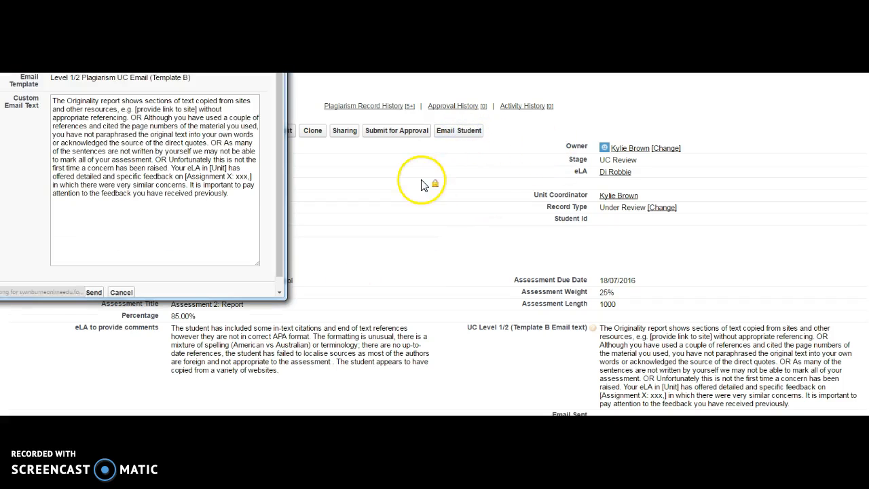
pyautogui.moveTo(213, 71); pyautogui.dragTo(419, 90)
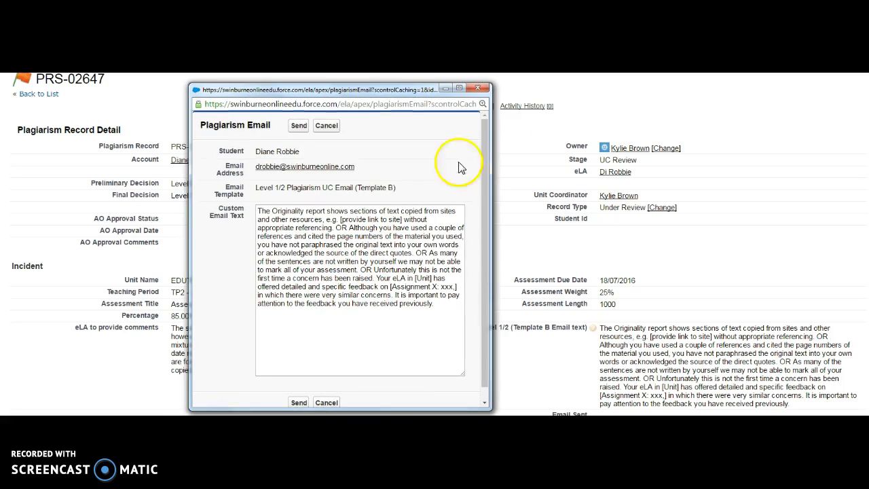
pyautogui.moveTo(416, 94); pyautogui.dragTo(649, 75)
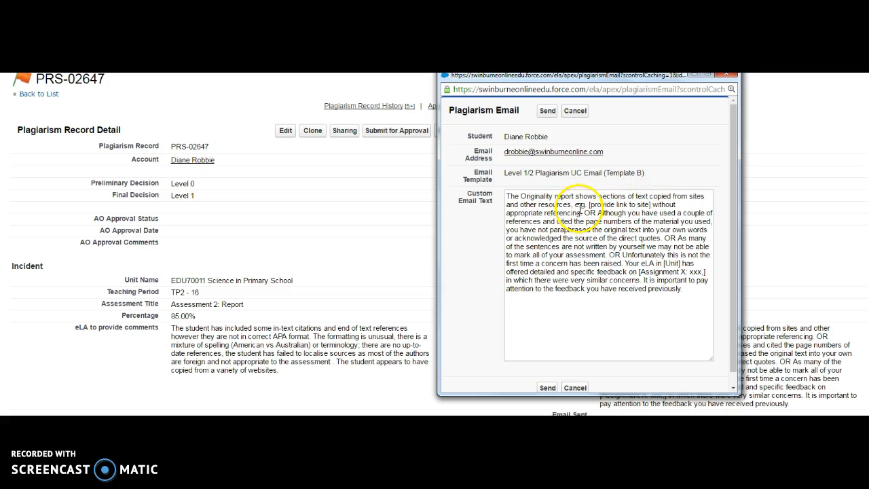
pyautogui.moveTo(574, 204); pyautogui.dragTo(579, 213)
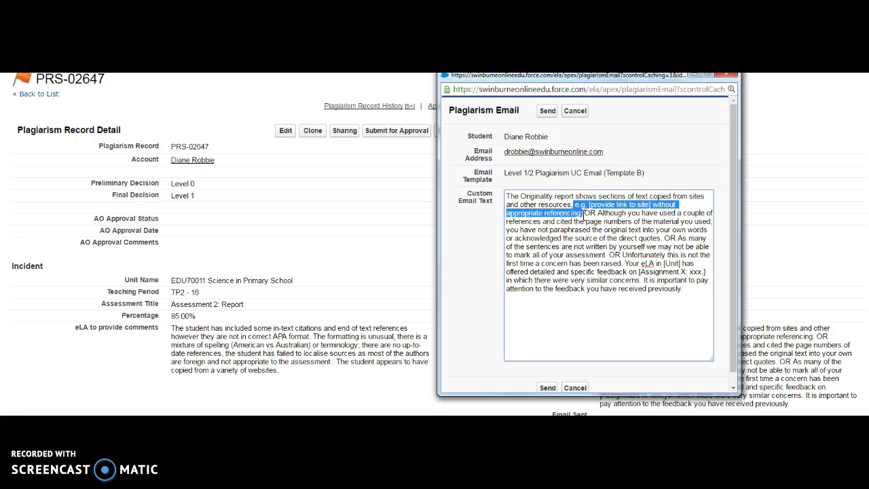
pyautogui.press('Return')
pyautogui.press('Return')
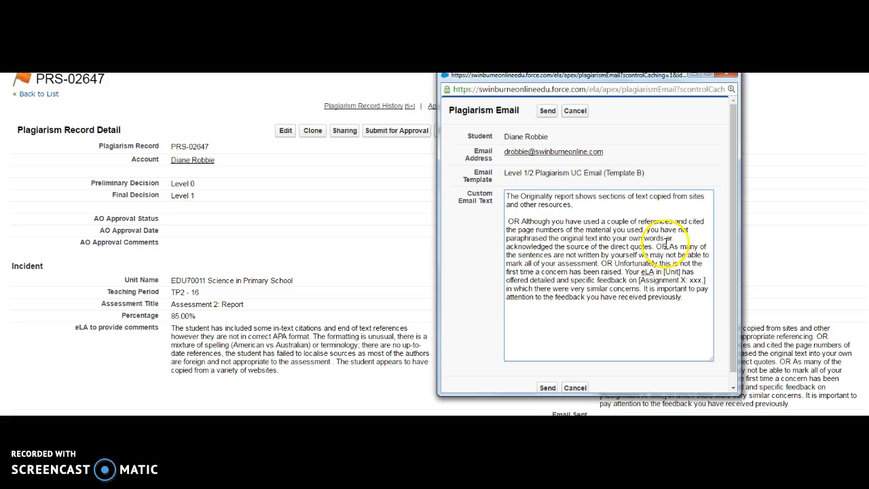
# - Remove the "Although you have used a couple of references" alternative and the remaining "OR" words, separating the remaining custom text into paragraphs
pyautogui.moveTo(668, 247); pyautogui.dragTo(507, 217)
pyautogui.press('BackSpace')
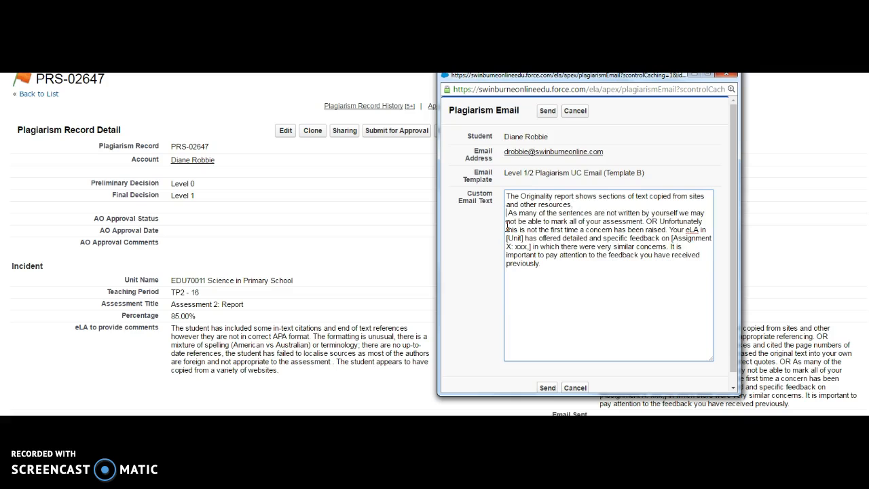
pyautogui.press('Return')
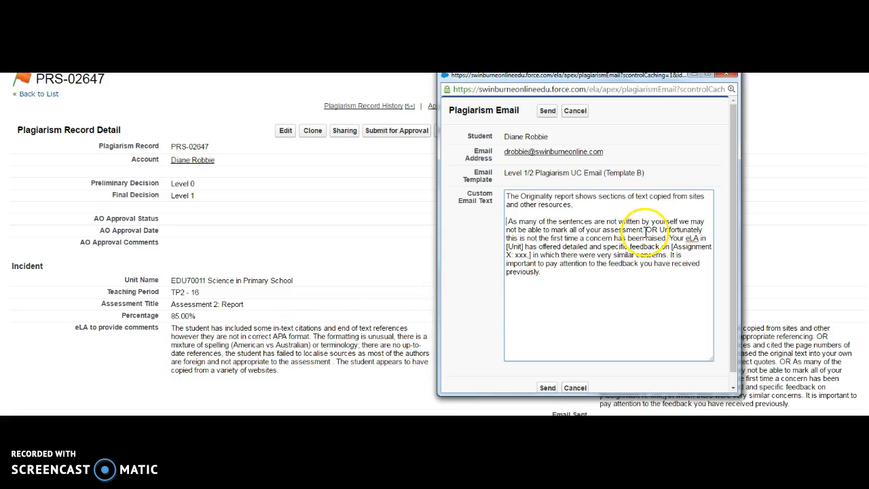
pyautogui.press('Return')
pyautogui.press('Return')
pyautogui.click(586, 269)
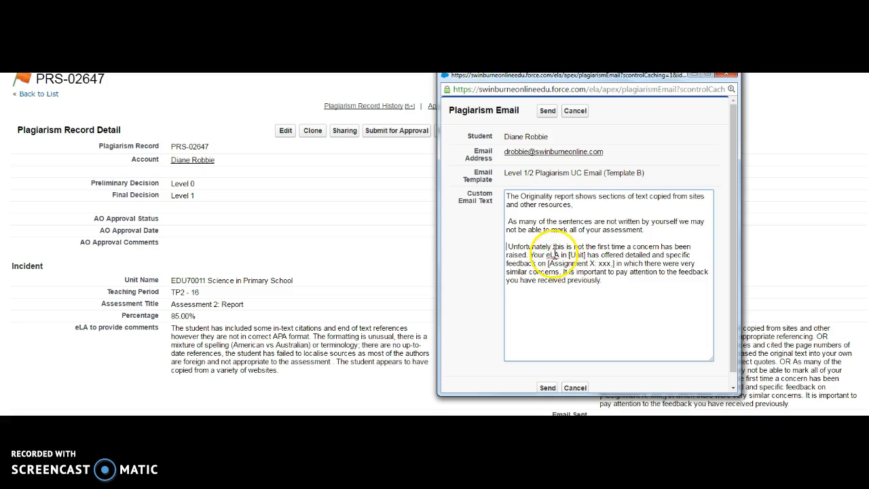
# - Replace the [Unit] placeholder in the custom email text with the unit code EDU20006
pyautogui.moveTo(569, 257); pyautogui.dragTo(586, 258)
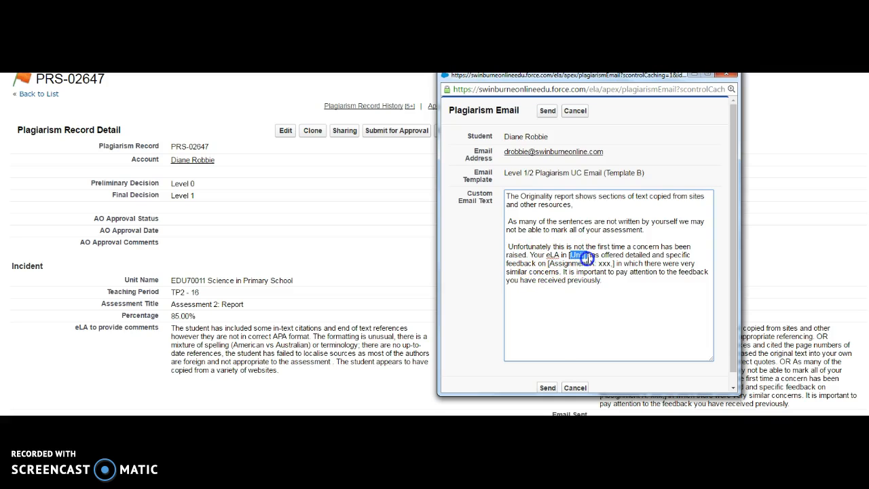
pyautogui.write('[EDU')
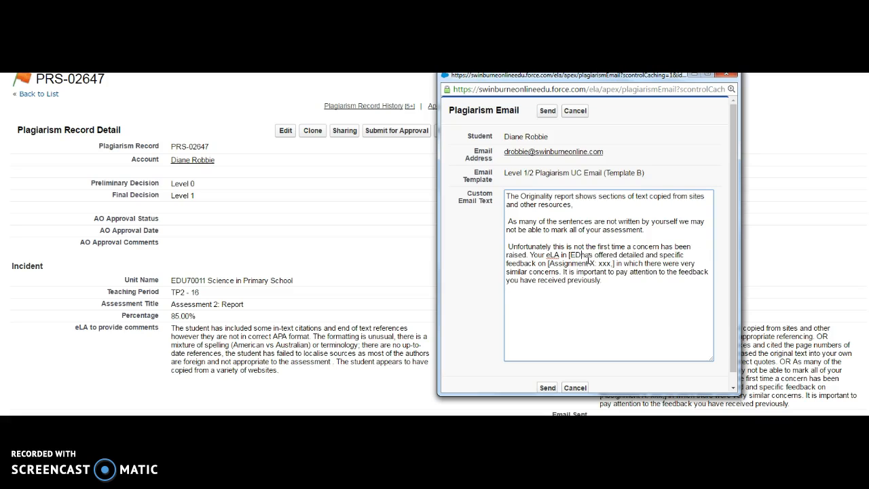
pyautogui.write('70006')
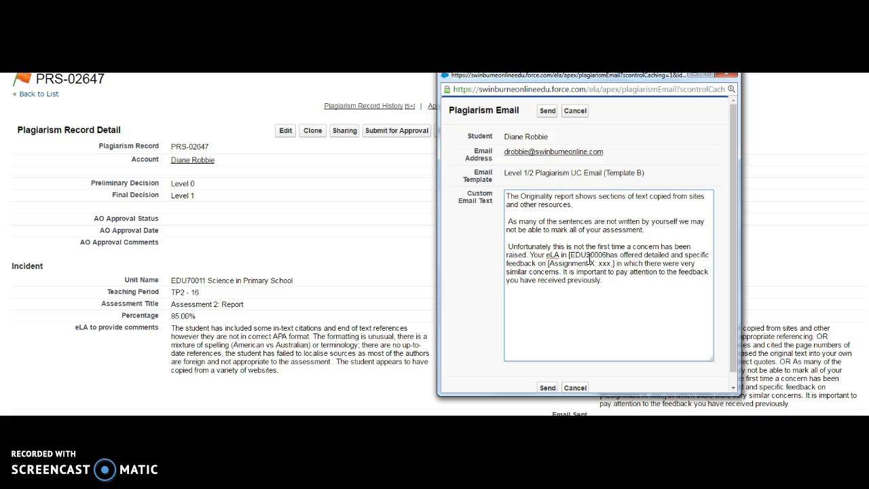
pyautogui.click(615, 264)
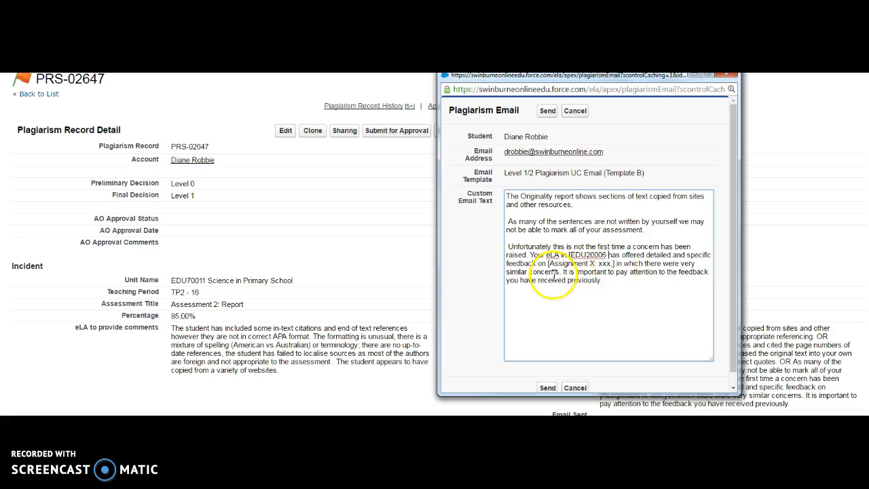
pyautogui.click(609, 270)
# - Send the Level 1/2 Plagiarism UC Email (Template B) to the student and close the email window
pyautogui.scroll(-1, 614, 279)
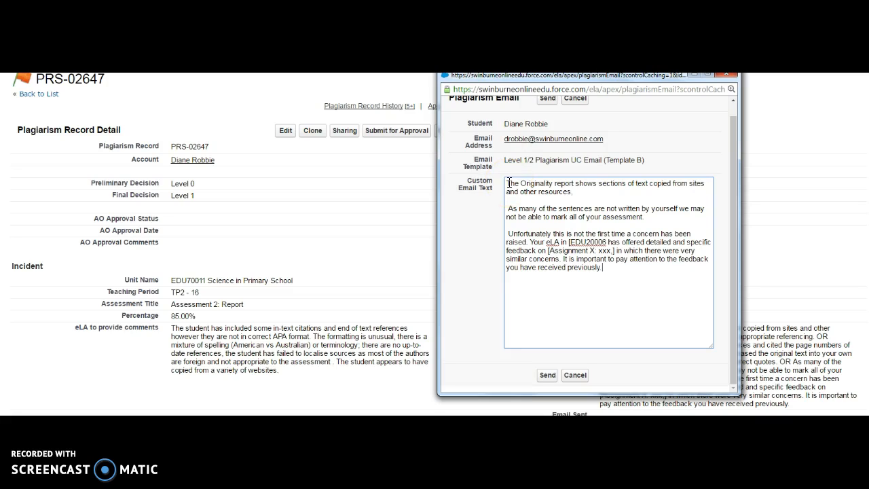
pyautogui.click(550, 378)
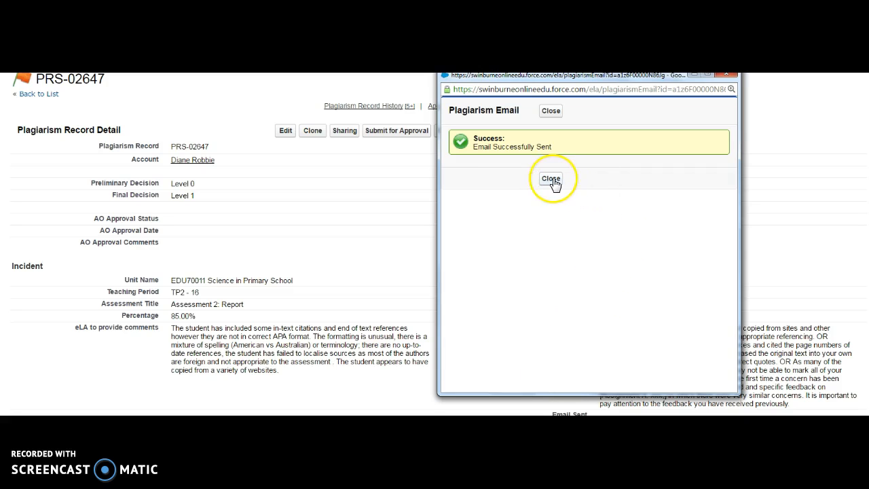
pyautogui.click(551, 178)
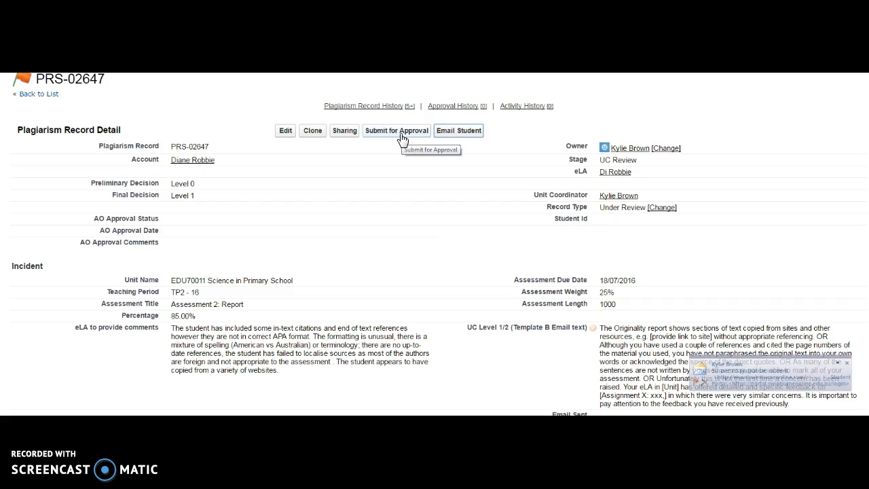
pyautogui.click(400, 136)
pyautogui.click(480, 85)
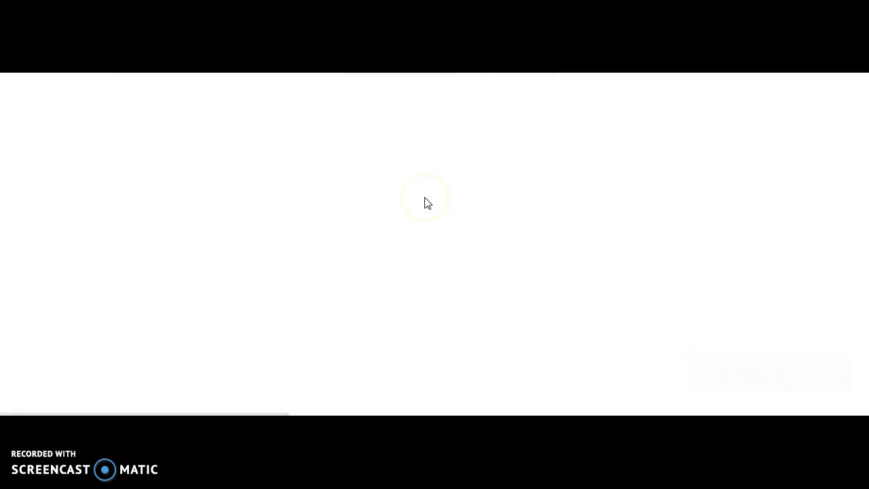
pyautogui.scroll(-1, 410, 238)
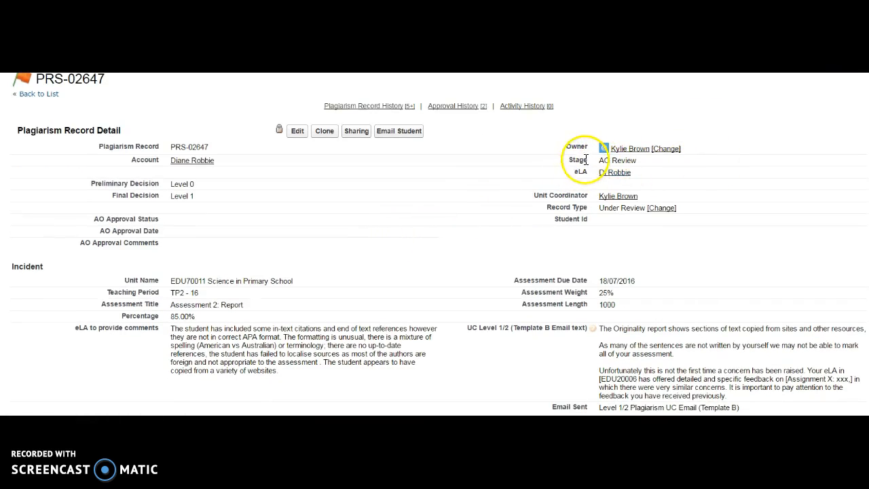